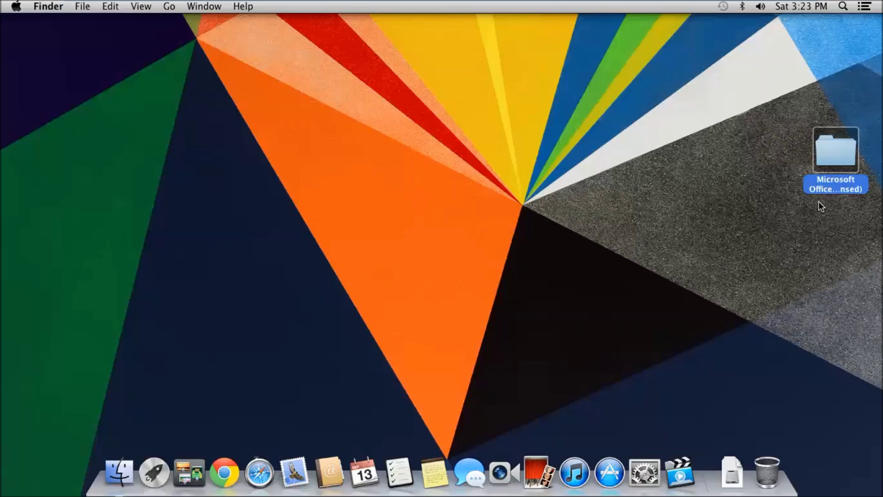
# Open the Microsoft Office 2011 folder and mount Microsoft Office 2011 v14.0.0.dmg, skipping verification.
pyautogui.moveTo(832, 161); pyautogui.dragTo(821, 109)
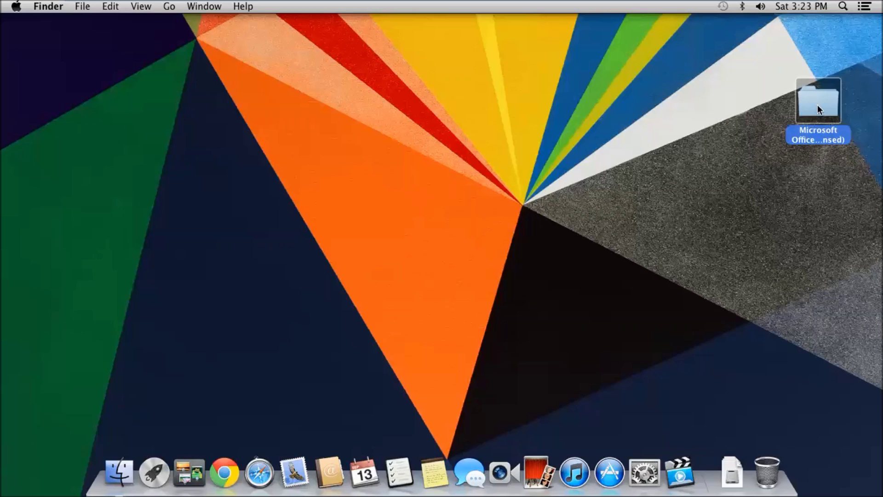
pyautogui.doubleClick(818, 104)
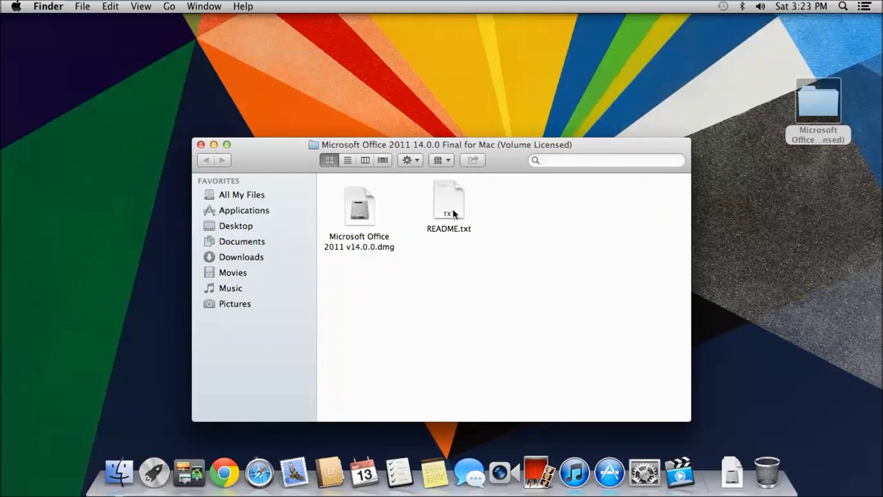
pyautogui.doubleClick(366, 242)
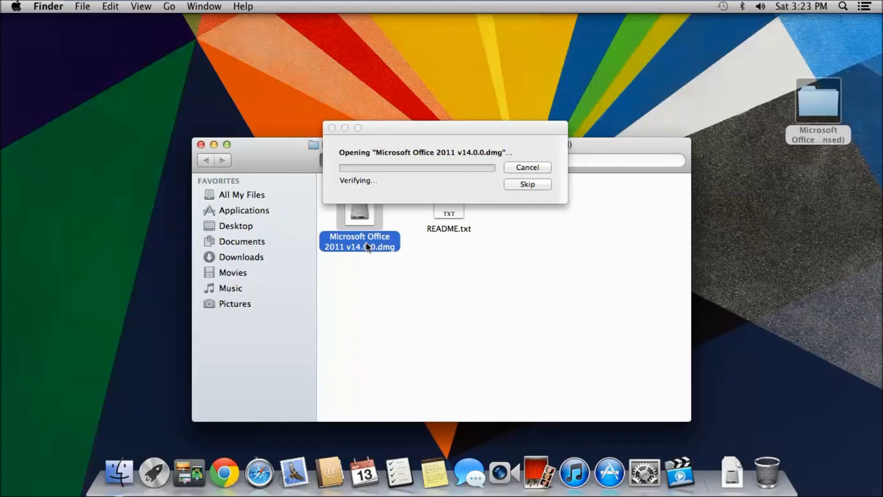
pyautogui.click(529, 180)
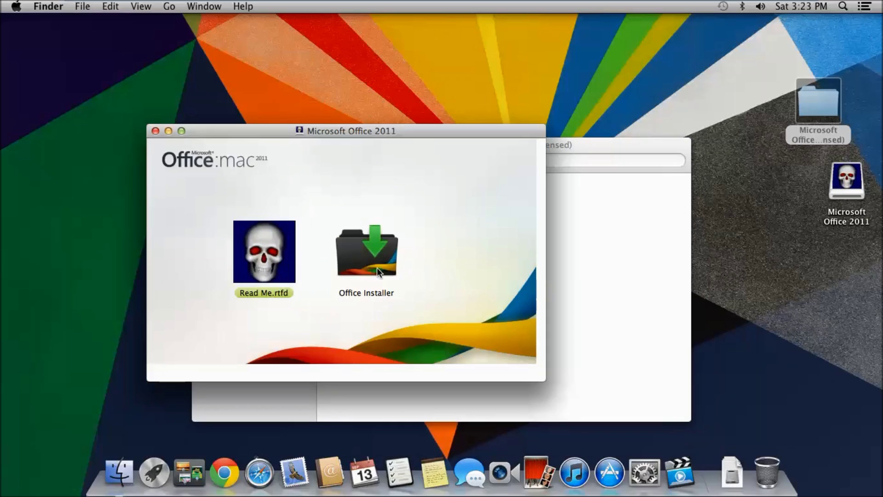
# Launch Office Installer and accept the software license agreement.
pyautogui.click(377, 267)
pyautogui.doubleClick(377, 267)
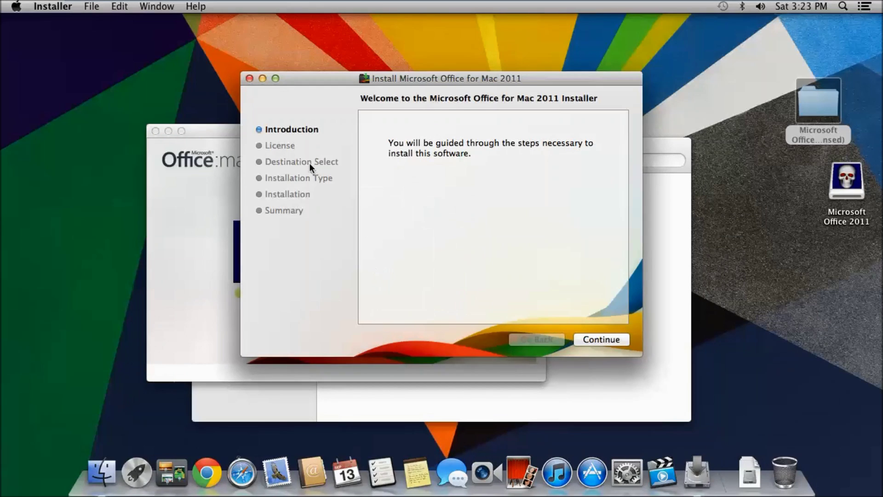
pyautogui.click(612, 339)
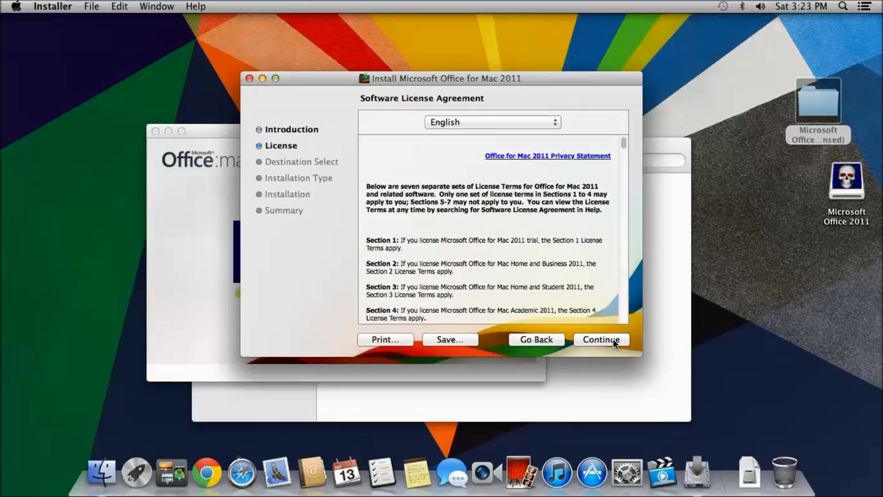
pyautogui.click(613, 339)
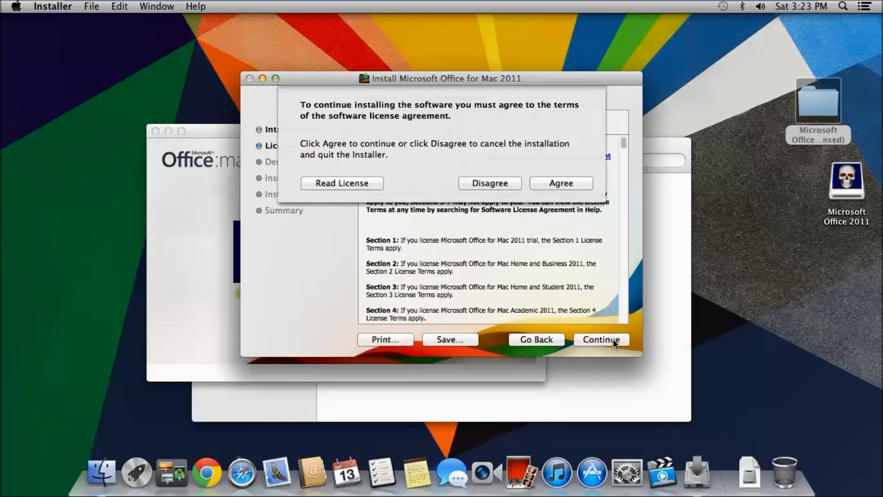
pyautogui.click(585, 183)
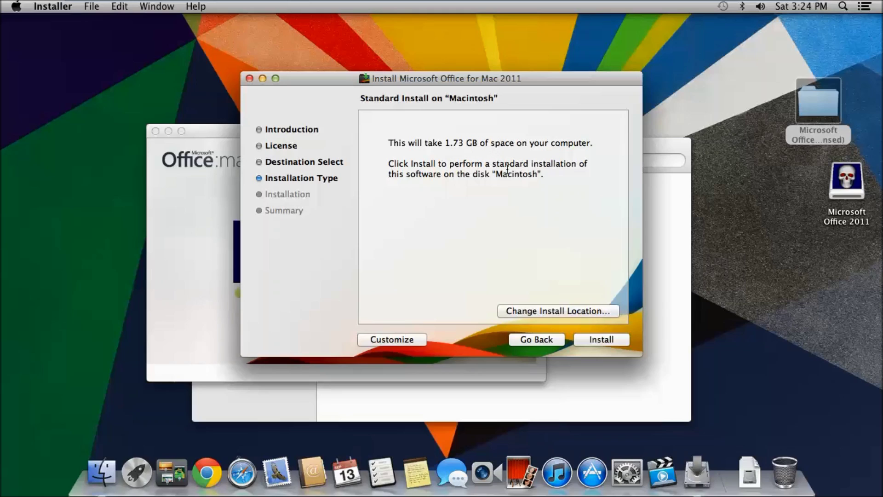
# Run the standard installation on Macintosh, authorising it with the admin password.
pyautogui.click(606, 340)
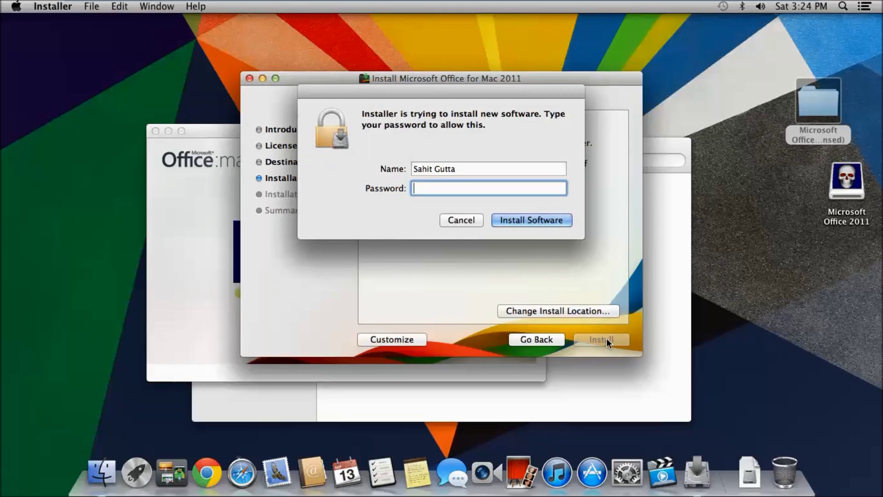
pyautogui.write('•••••••••••')
pyautogui.press('Return')
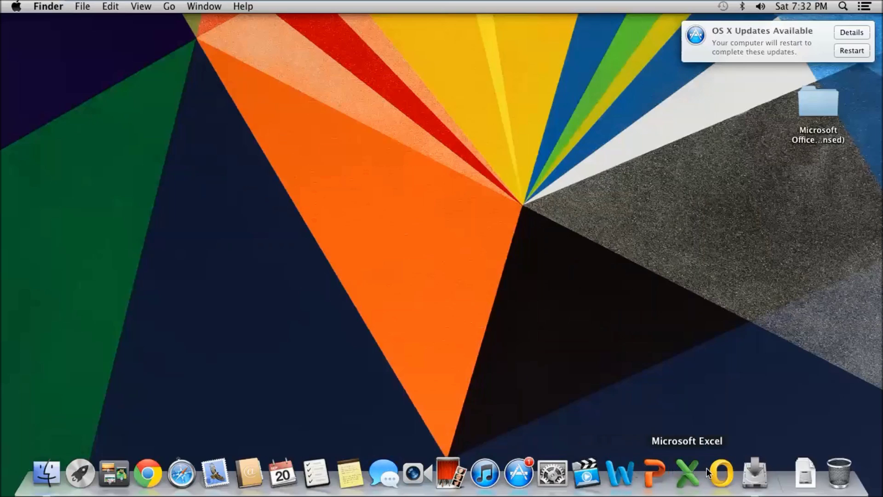
# Launch Word from the Dock and complete setup: automatic updates Yes, Customer Experience Improvement Program No.
pyautogui.click(631, 473)
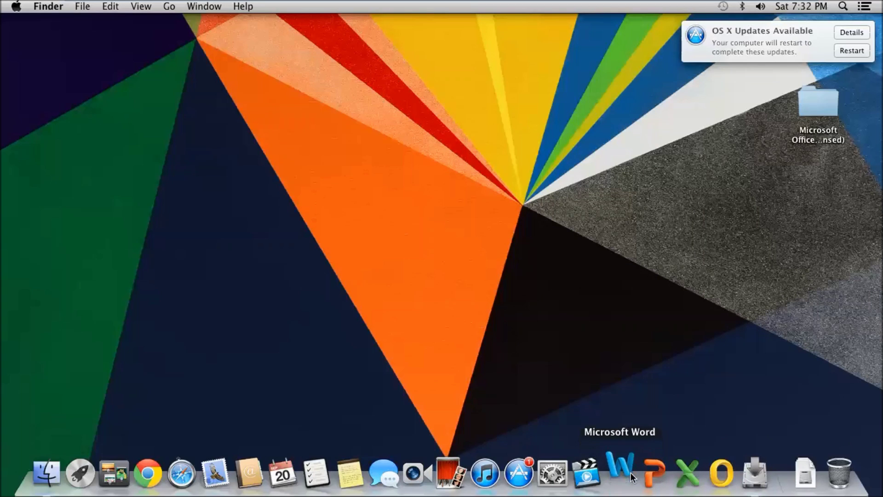
pyautogui.click(624, 419)
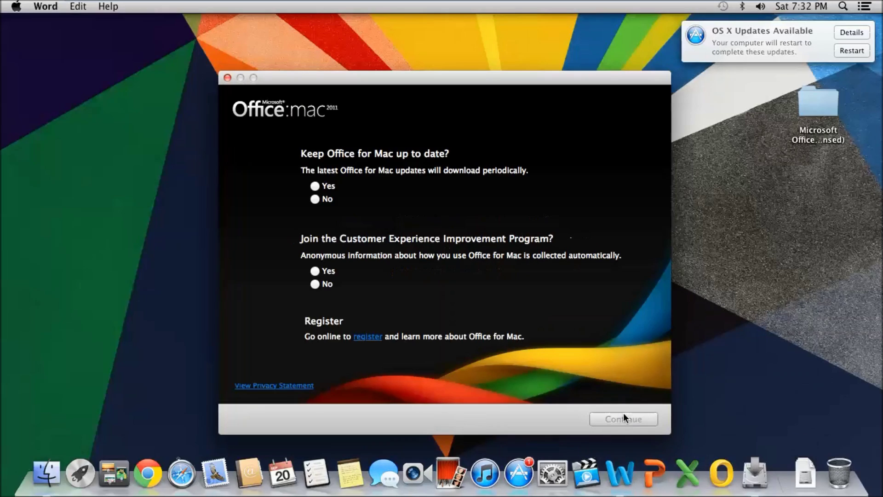
pyautogui.click(328, 188)
pyautogui.click(329, 283)
pyautogui.click(622, 419)
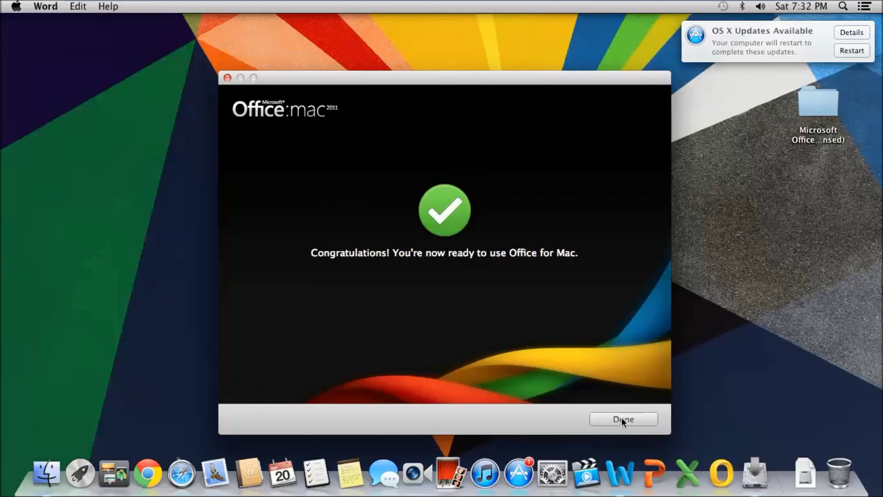
pyautogui.click(621, 419)
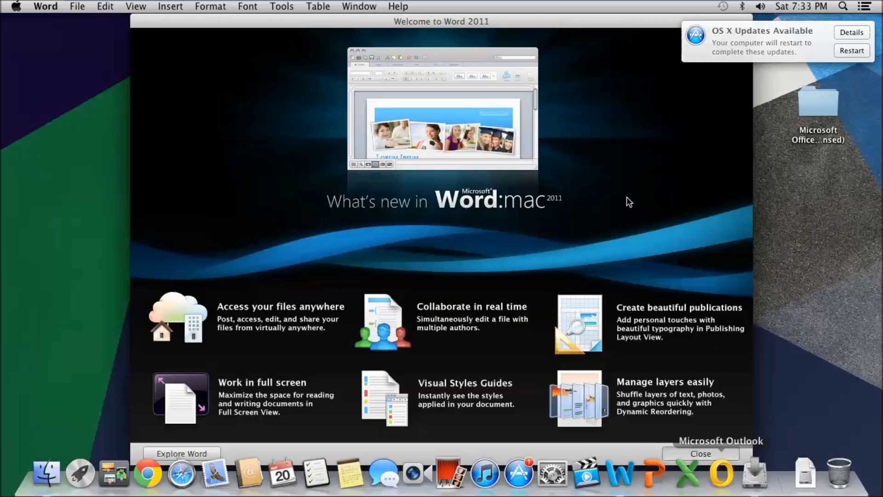
# Close the Welcome to Word 2011 window to reach a blank Document1.
pyautogui.click(701, 454)
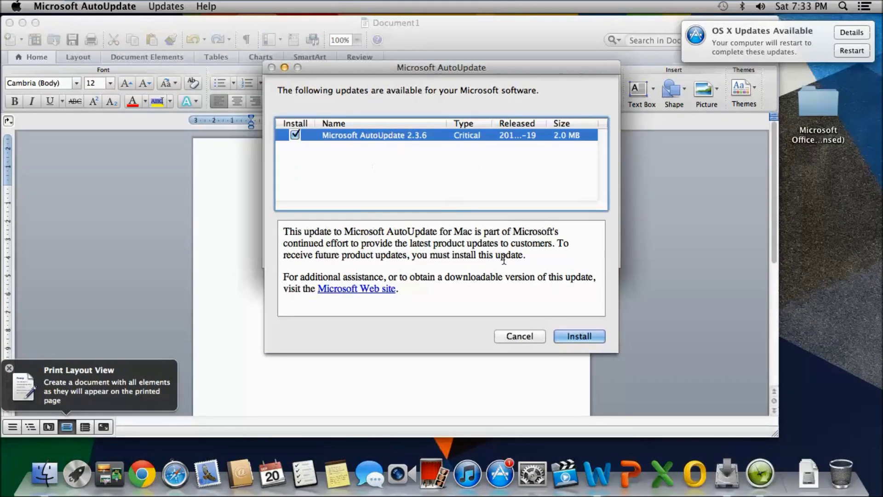
# Start installing the AutoUpdate 2.3.6 update and accept its license terms.
pyautogui.click(597, 336)
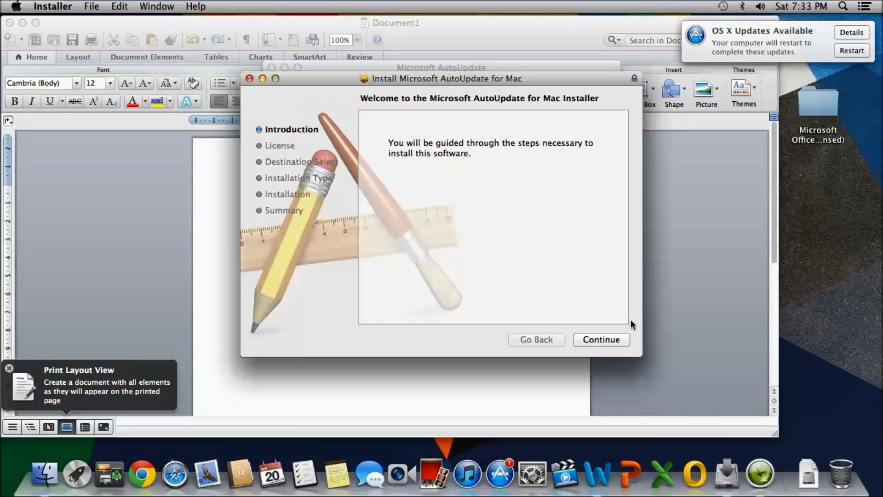
pyautogui.click(607, 338)
pyautogui.click(608, 340)
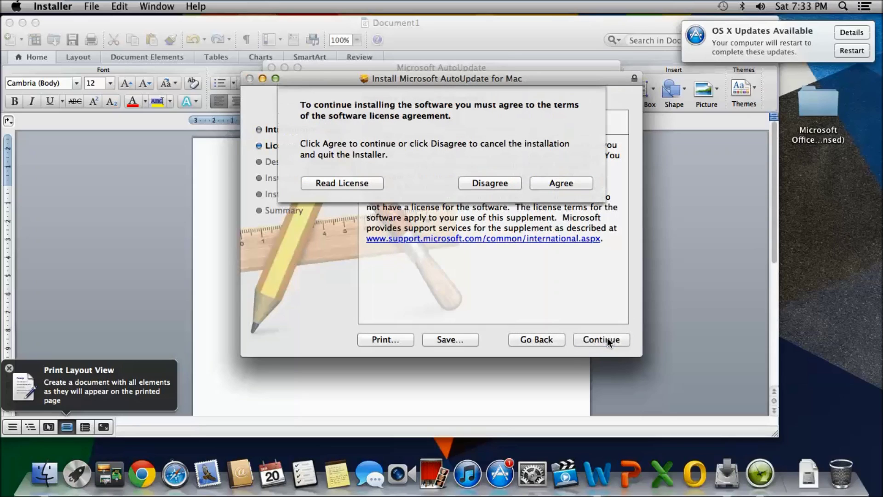
pyautogui.click(581, 183)
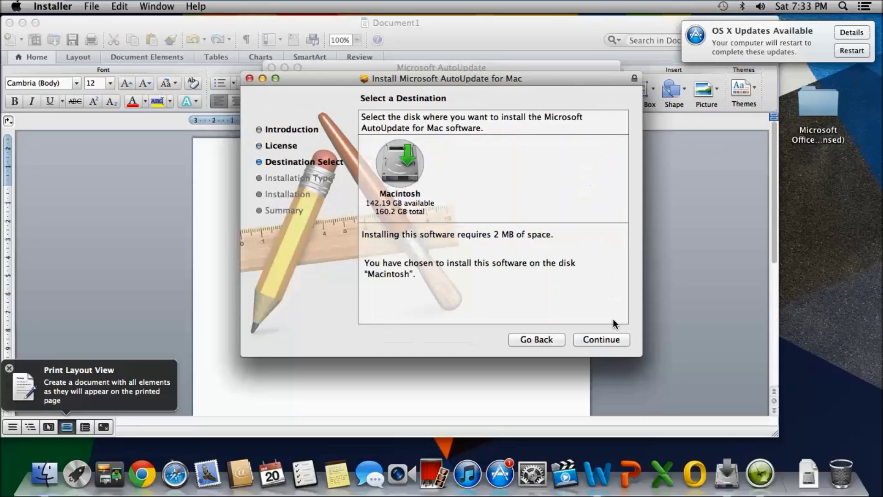
# Install the update on Macintosh past the low battery warning, authorising with the admin password.
pyautogui.click(614, 339)
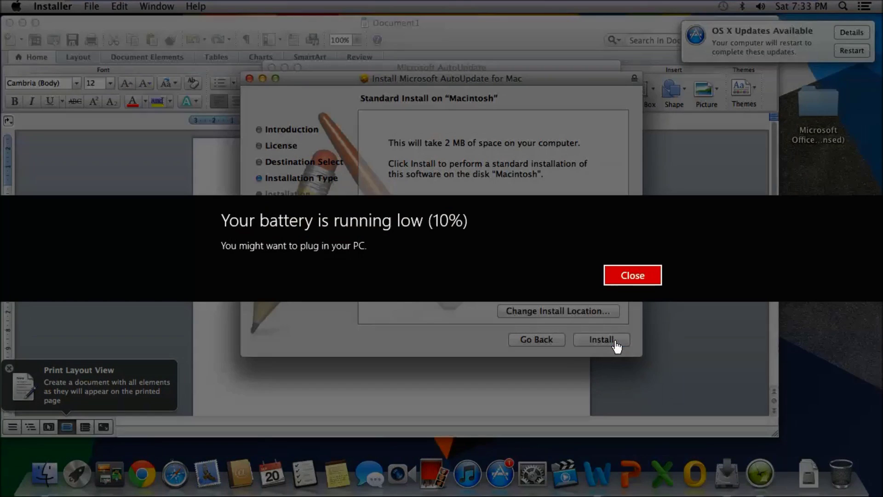
pyautogui.click(642, 275)
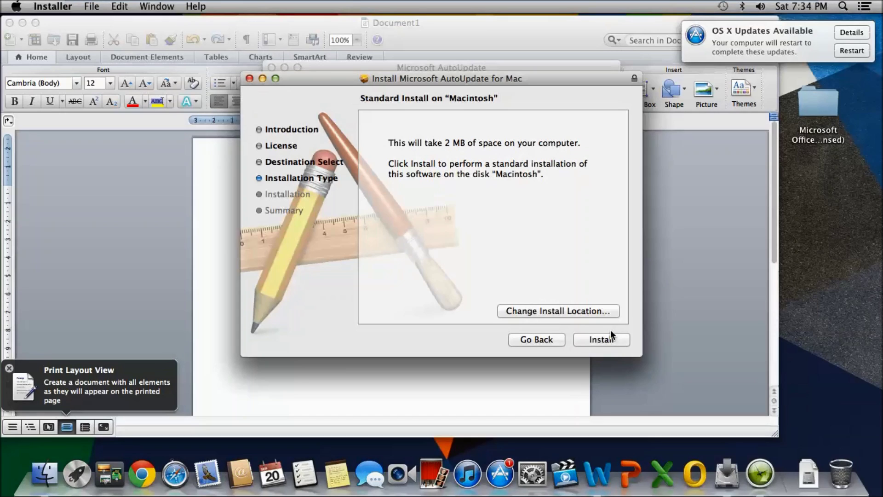
pyautogui.click(541, 340)
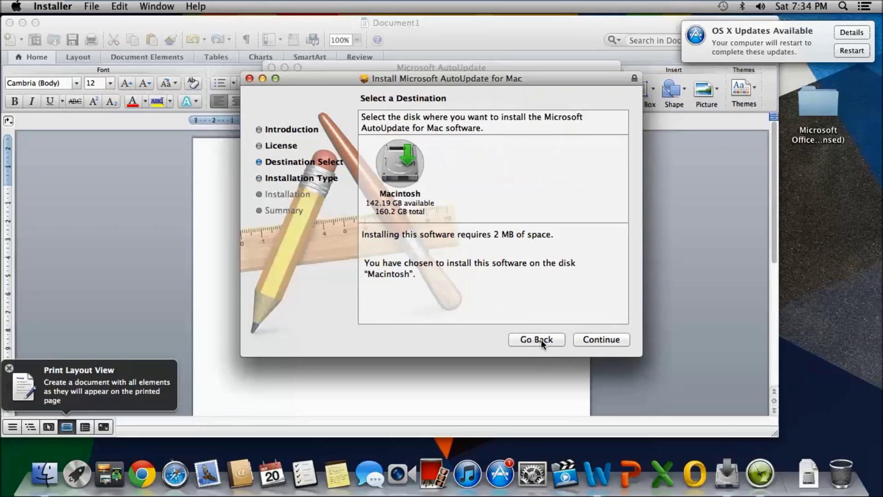
pyautogui.click(609, 338)
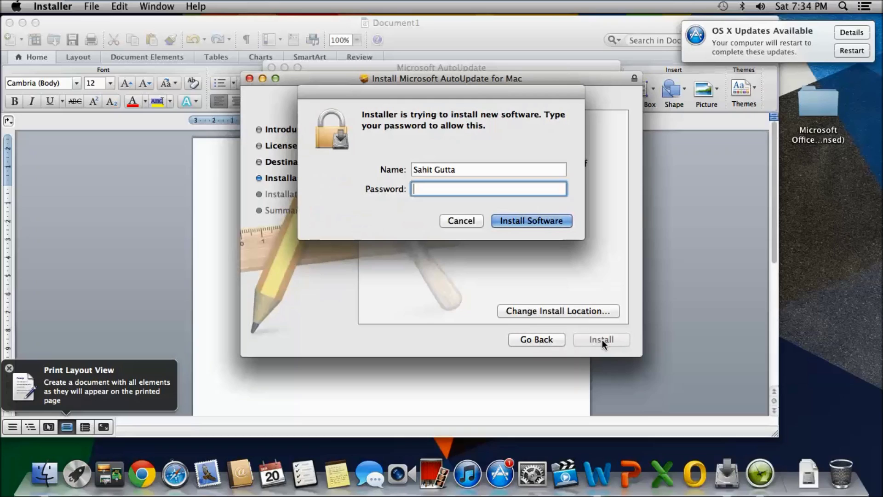
pyautogui.write('••••••••••')
pyautogui.press('Return')
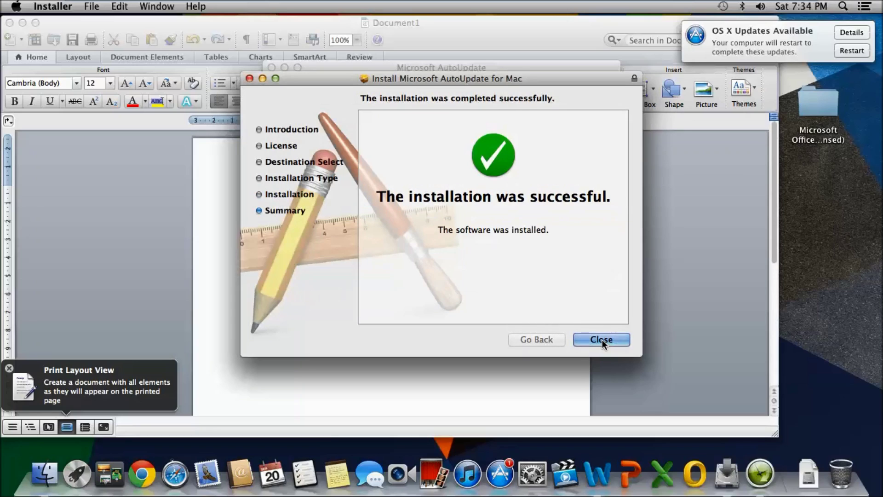
# Check for updates and install the Error Reporting and Office 2011 14.1.0 updates.
pyautogui.click(602, 339)
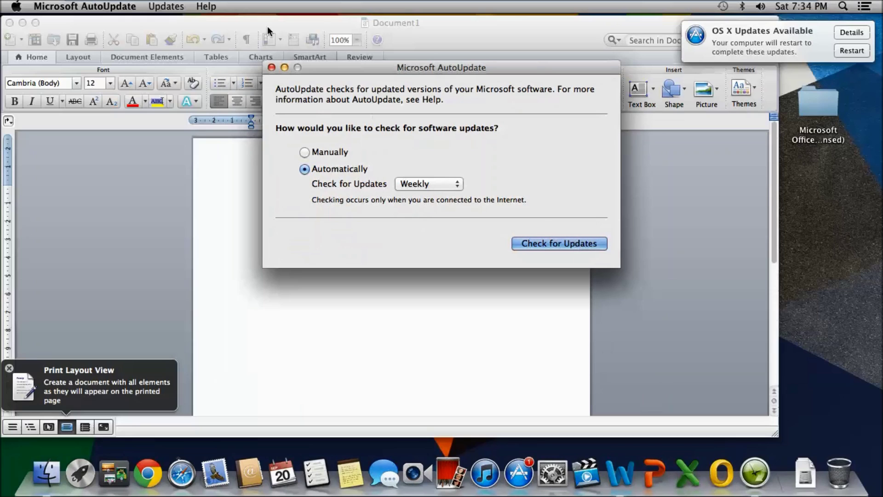
pyautogui.click(271, 67)
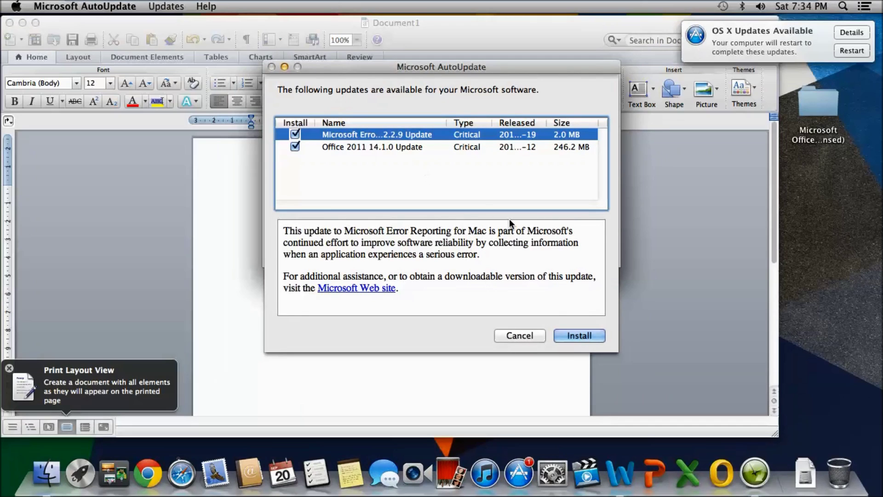
pyautogui.click(579, 336)
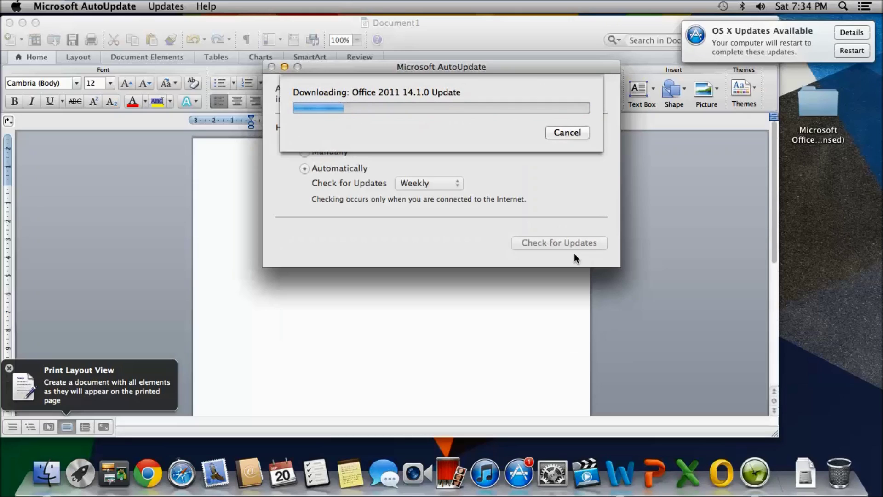
pyautogui.click(10, 370)
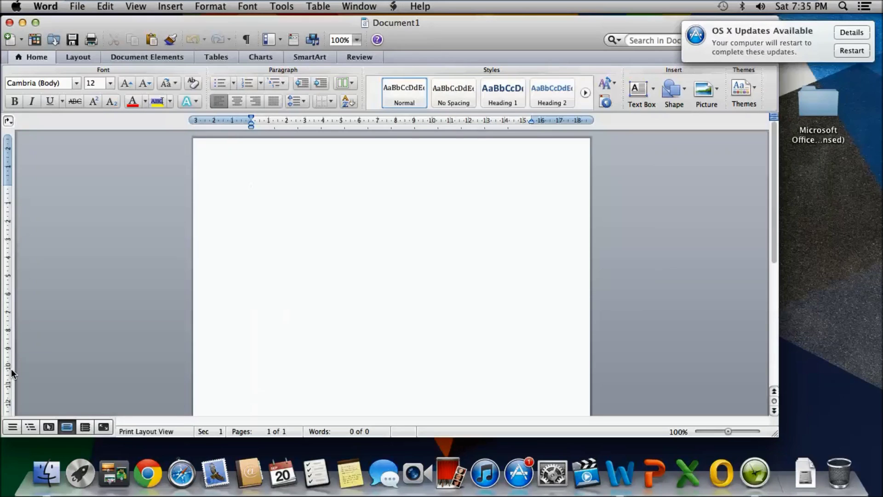